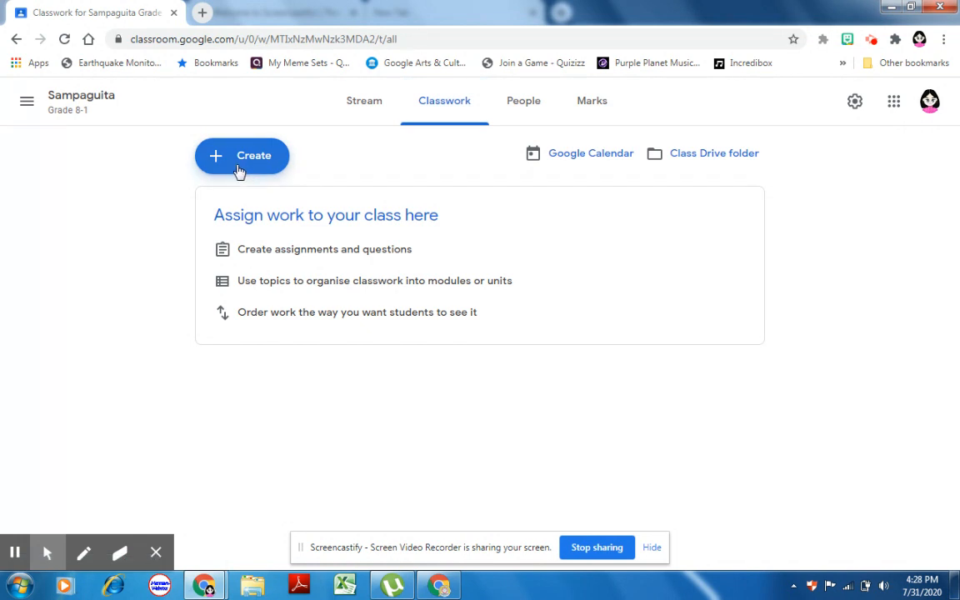
- Add a classwork topic named "First Quarter"
{"action": "left_click", "coordinate": [239, 169]}
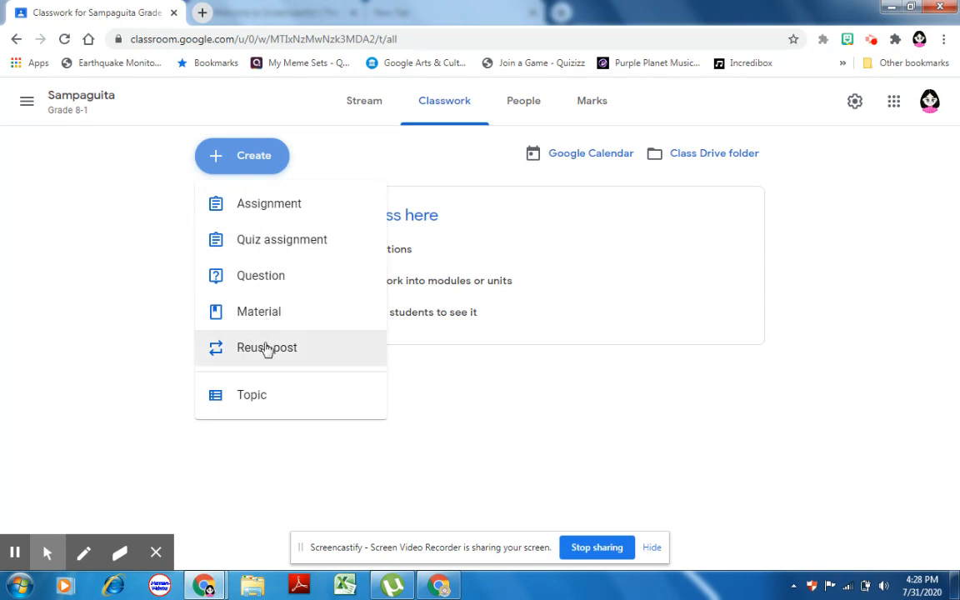
{"action": "left_click", "coordinate": [261, 403]}
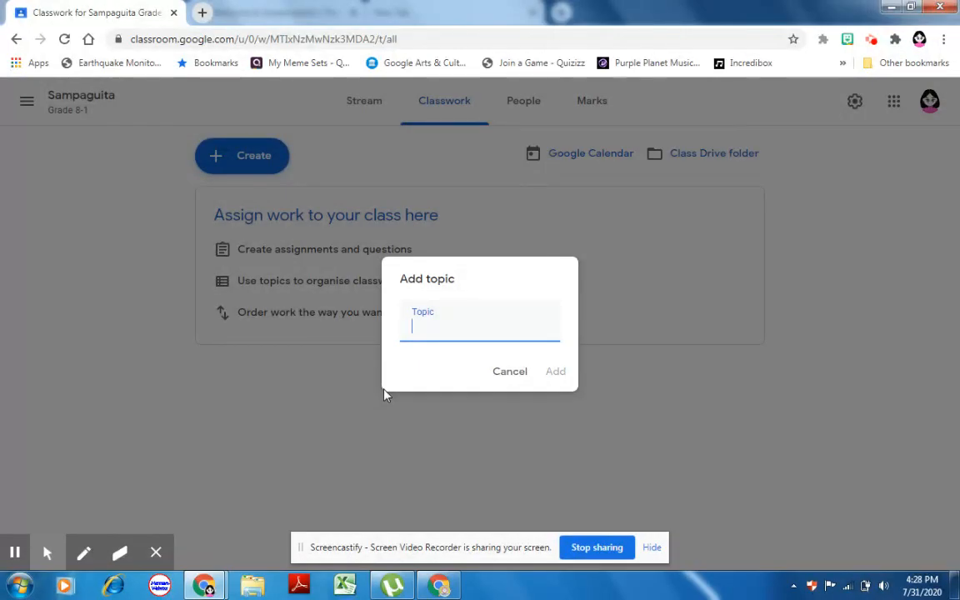
{"action": "type", "text": "First Quarter"}
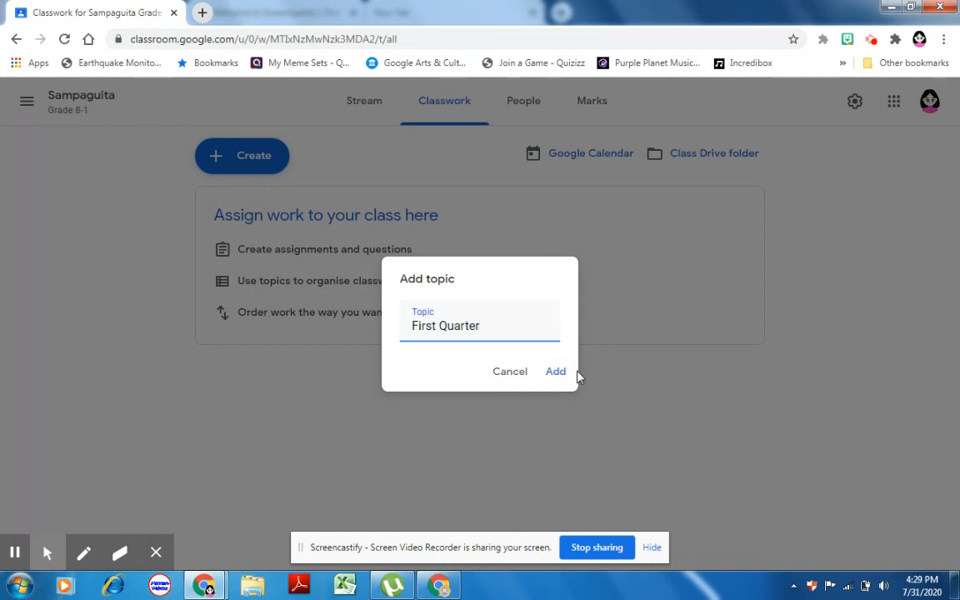
{"action": "left_click", "coordinate": [560, 376]}
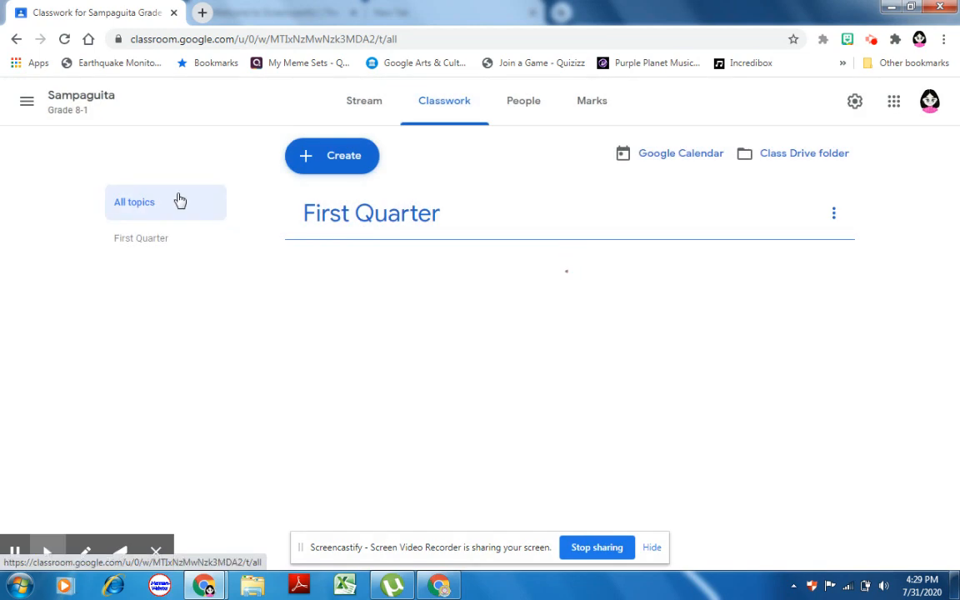
- Add a classwork topic named "Second Quarter"
{"action": "left_click", "coordinate": [311, 169]}
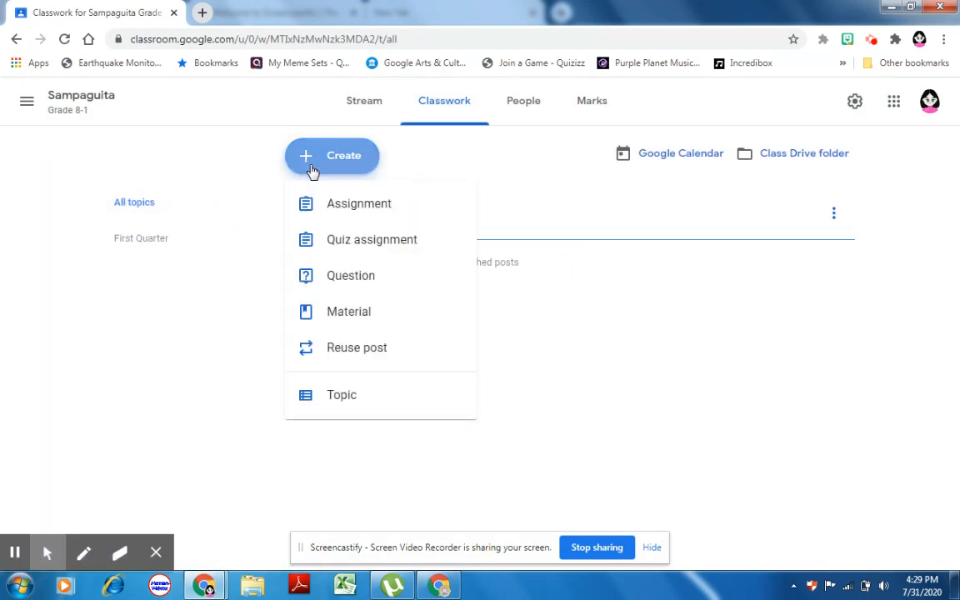
{"action": "left_click", "coordinate": [333, 400]}
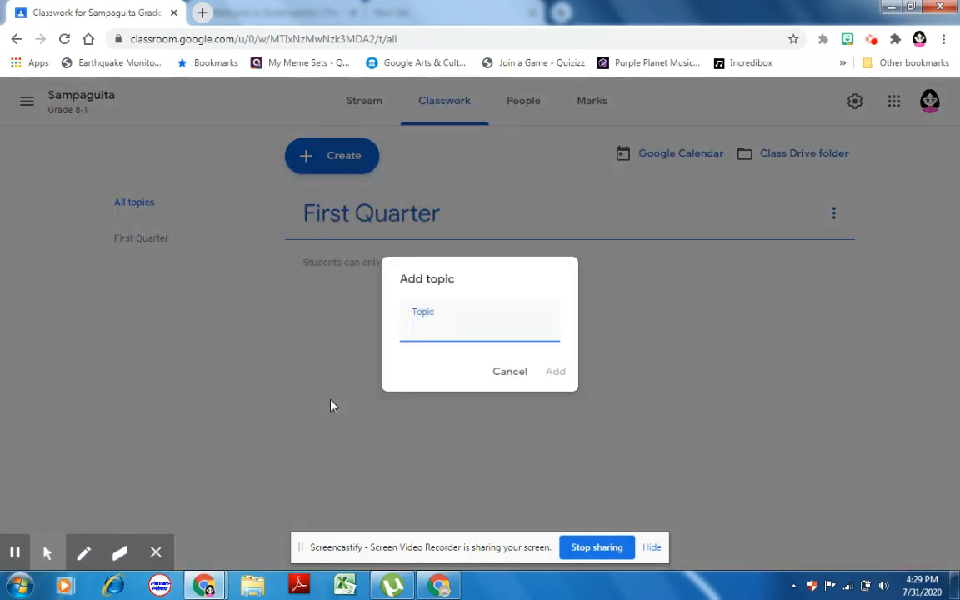
{"action": "type", "text": "Second Quarter"}
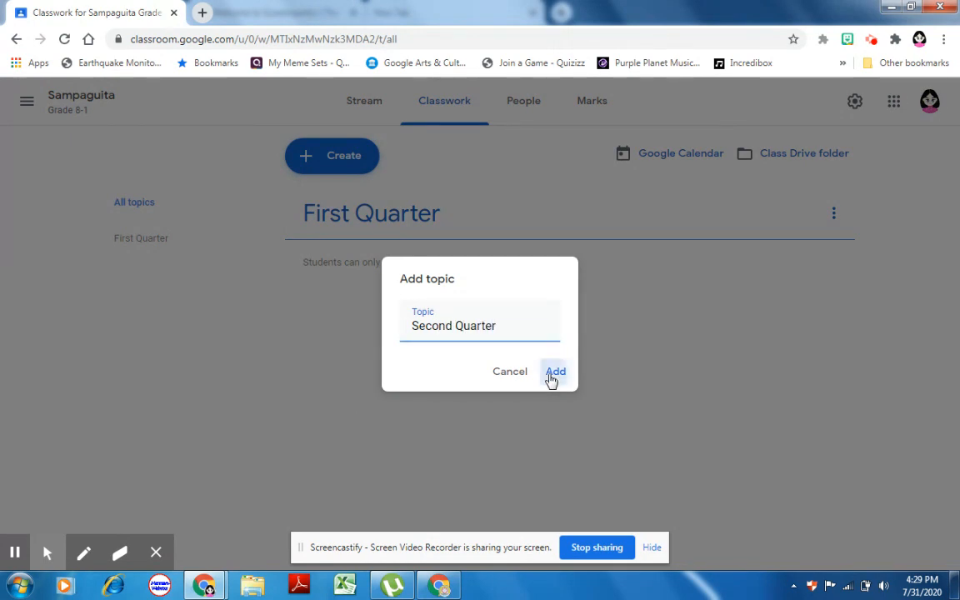
{"action": "left_click", "coordinate": [553, 373]}
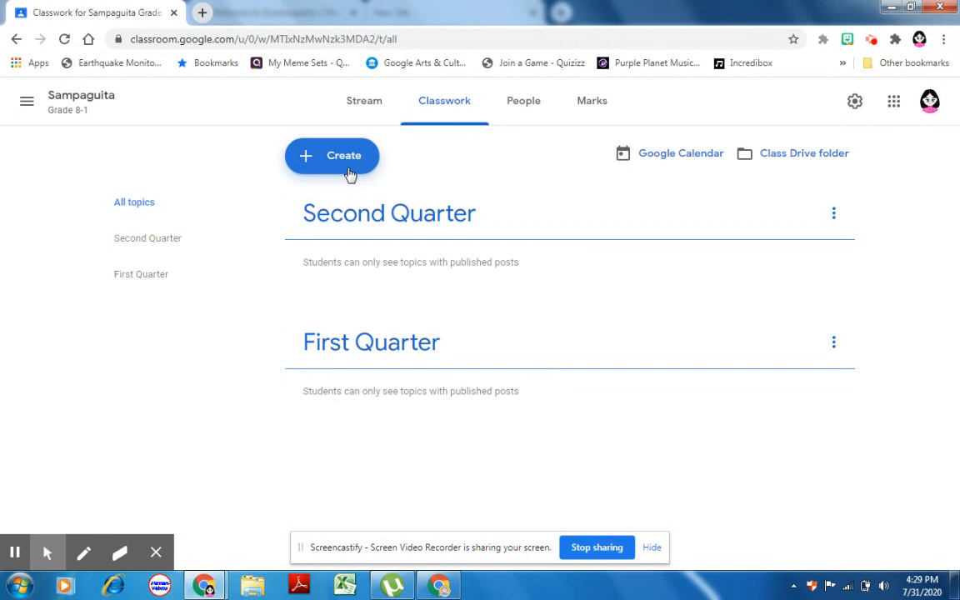
- Add a classwork topic named "Third Quarter"
{"action": "left_click", "coordinate": [350, 171]}
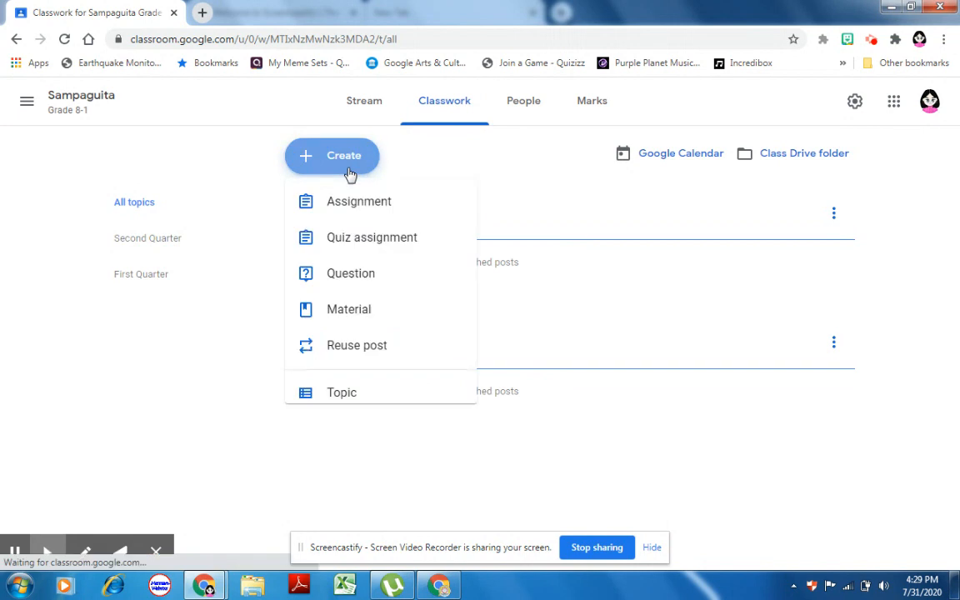
{"action": "left_click", "coordinate": [341, 399]}
{"action": "type", "text": "T"}
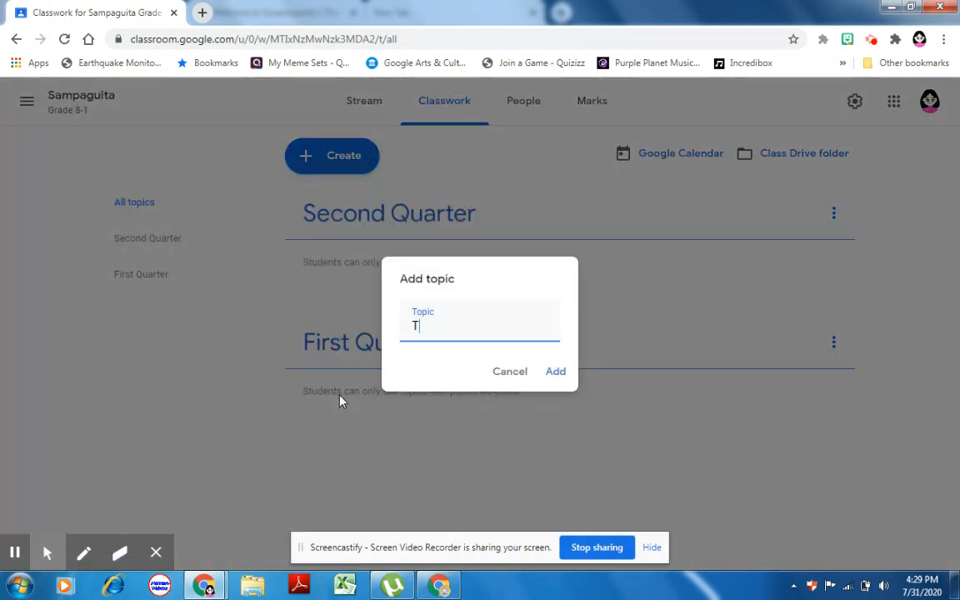
{"action": "type", "text": "hird Quarter"}
{"action": "left_click", "coordinate": [555, 373]}
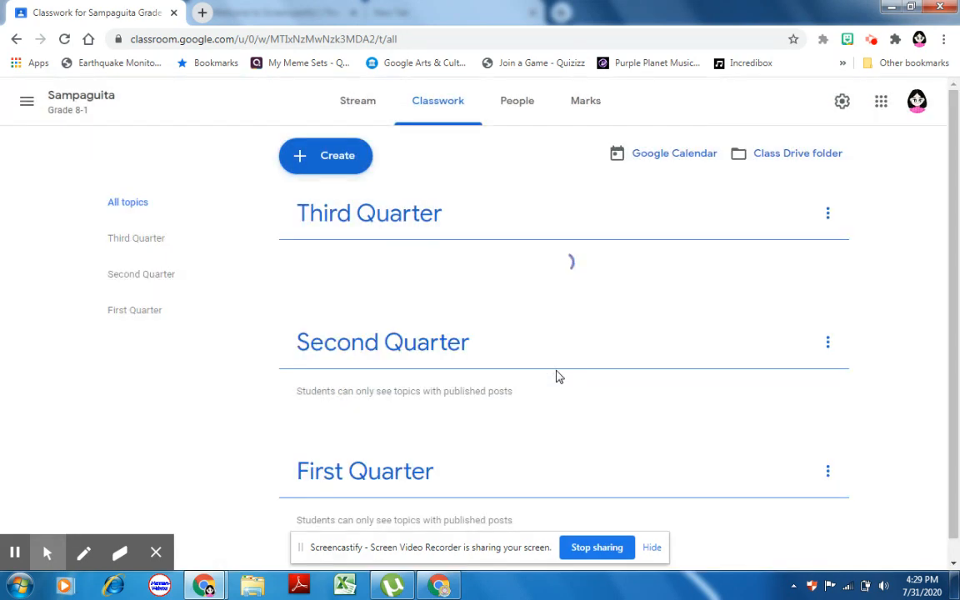
- Move the First Quarter topic up one place so it sits above Second Quarter
{"action": "left_click_drag", "start_coordinate": [959, 281], "coordinate": [958, 285]}
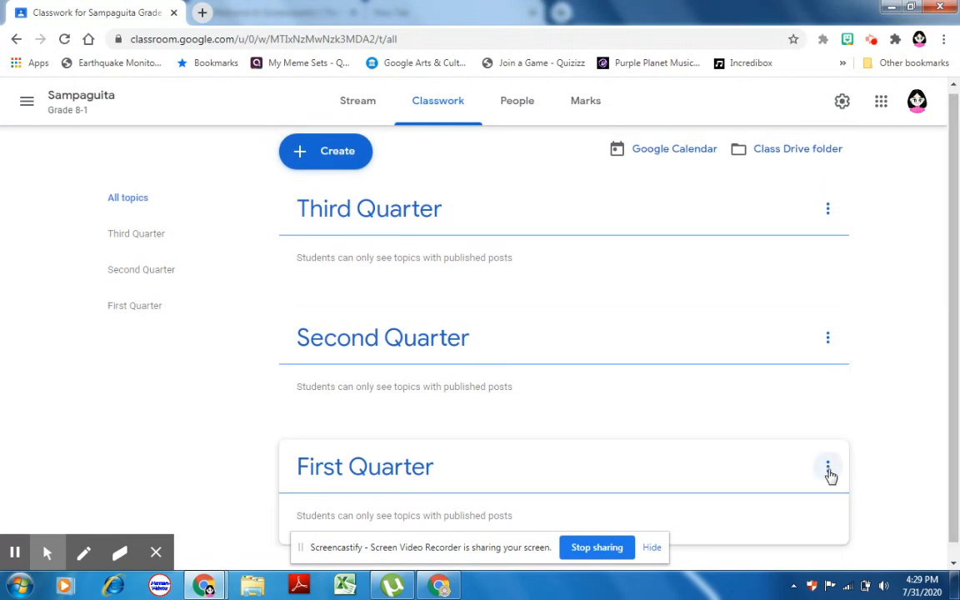
{"action": "left_click", "coordinate": [829, 472]}
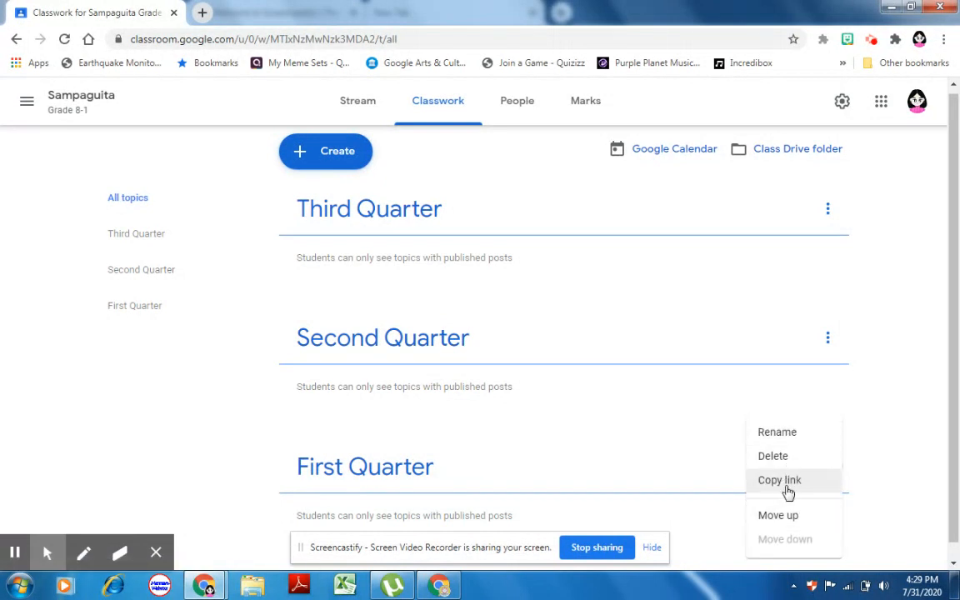
{"action": "left_click", "coordinate": [788, 516]}
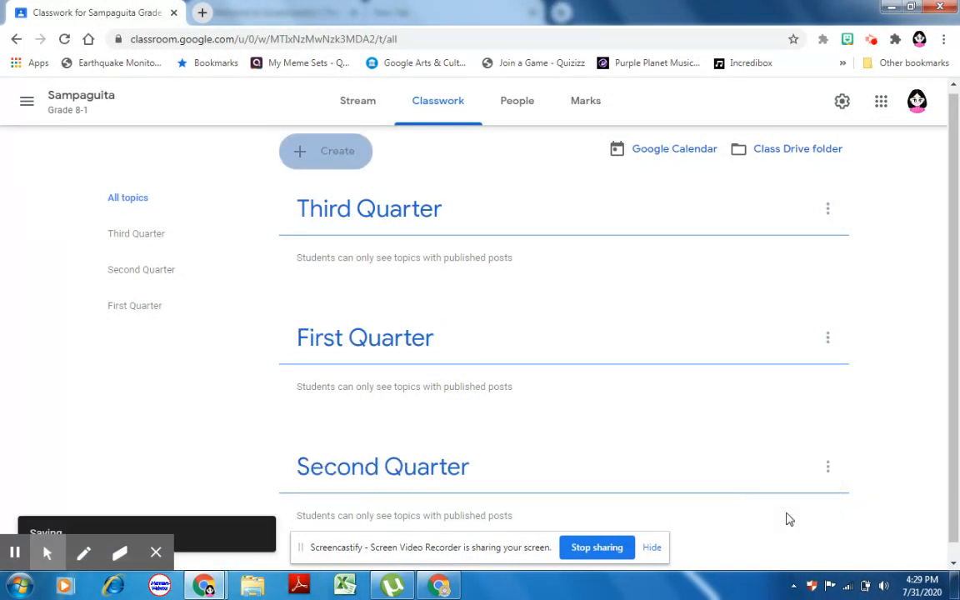
{"action": "left_click", "coordinate": [828, 340]}
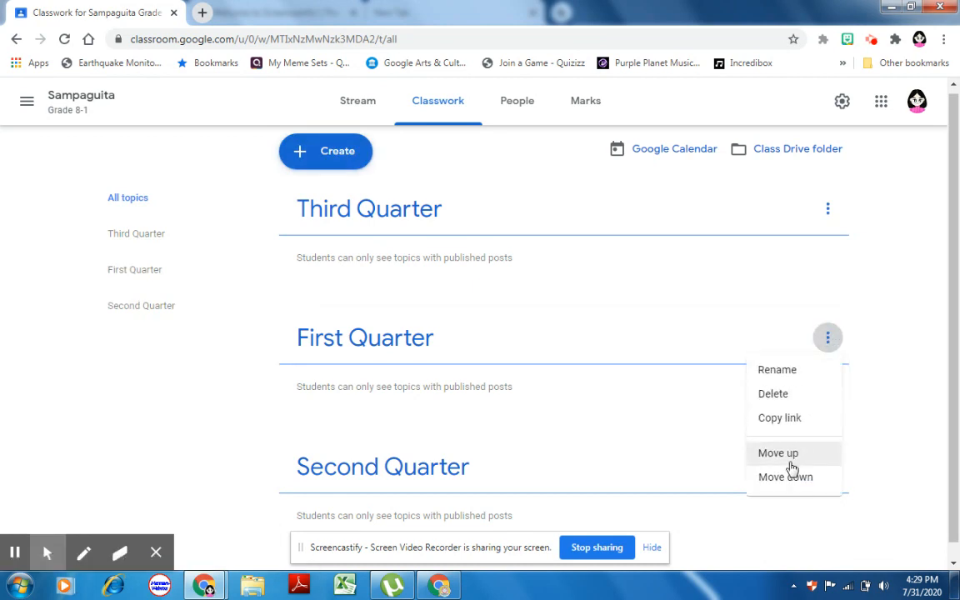
{"action": "left_click", "coordinate": [788, 476]}
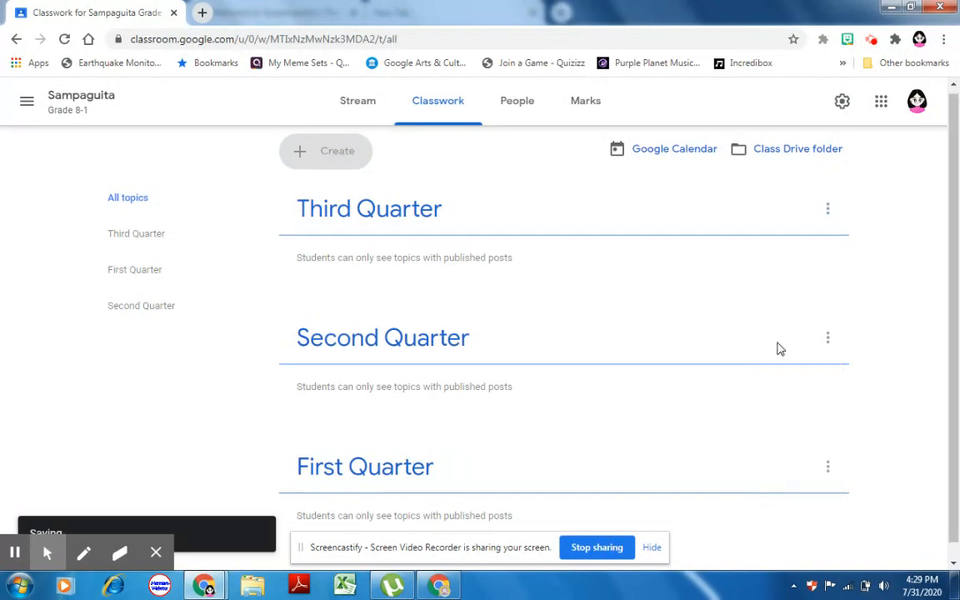
{"action": "left_click", "coordinate": [828, 470]}
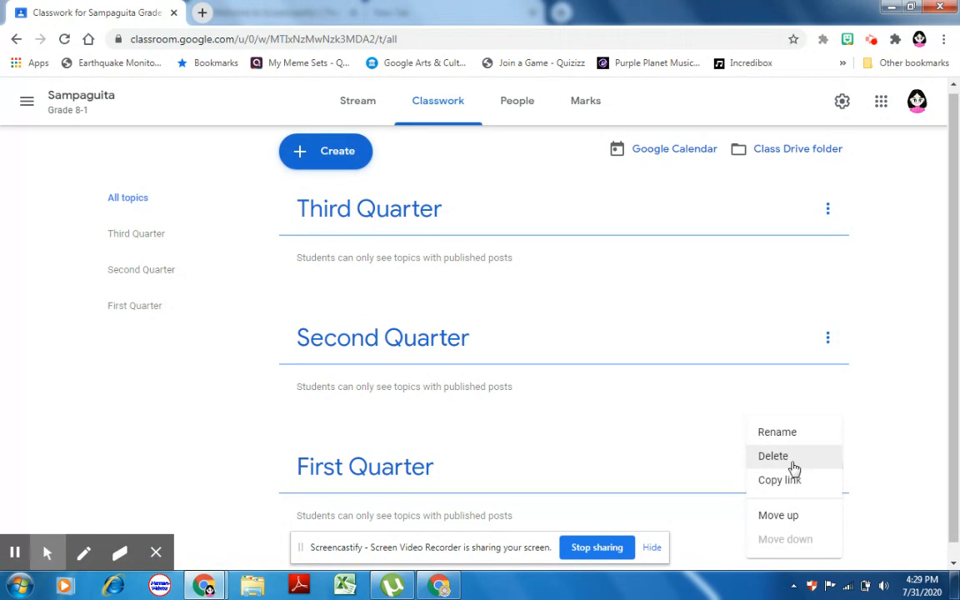
{"action": "left_click", "coordinate": [781, 519]}
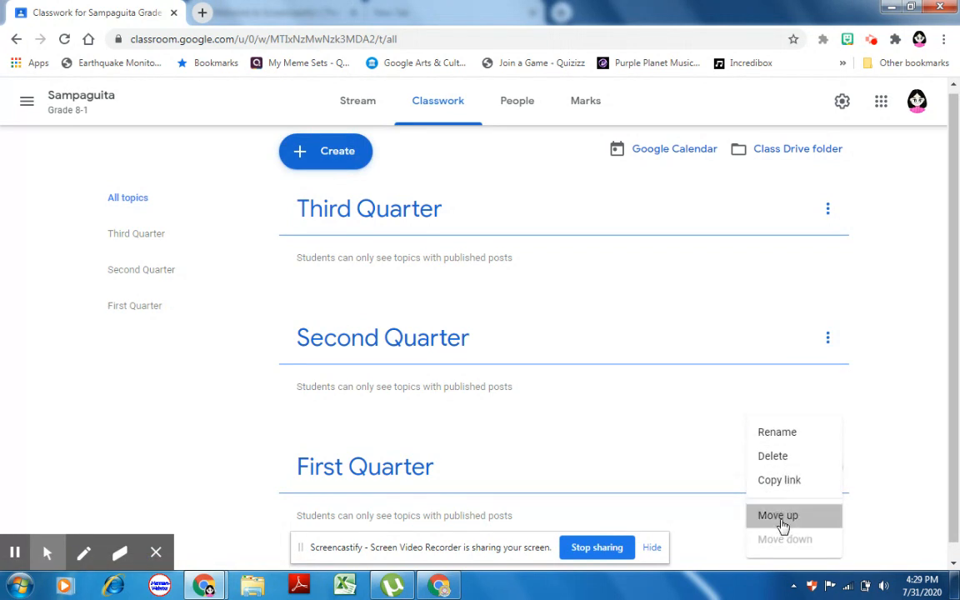
- Reorder the topics by moving First Quarter above Third Quarter and Second Quarter up between them
{"action": "left_click", "coordinate": [826, 341]}
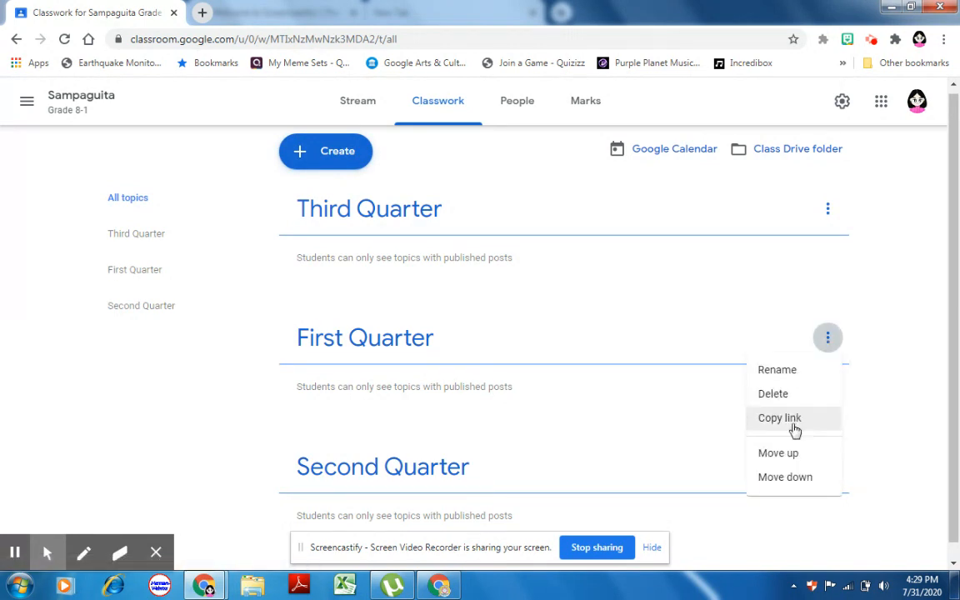
{"action": "left_click", "coordinate": [789, 455]}
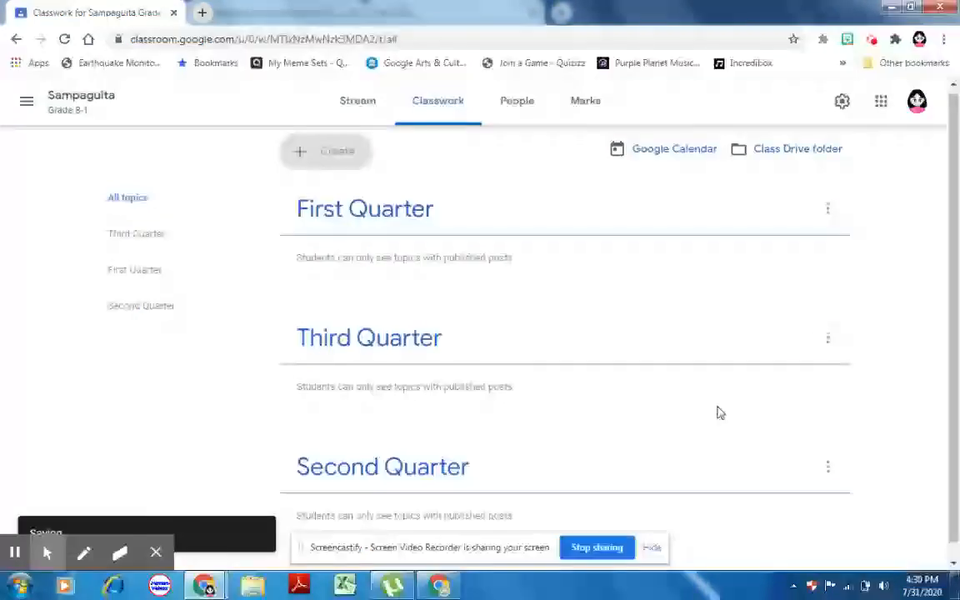
{"action": "left_click", "coordinate": [827, 472]}
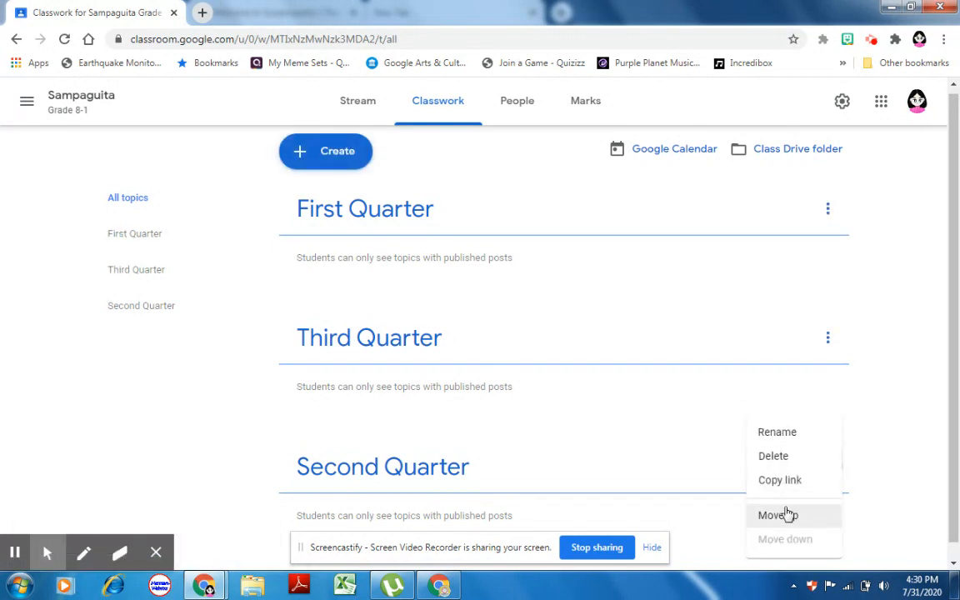
{"action": "left_click", "coordinate": [785, 515]}
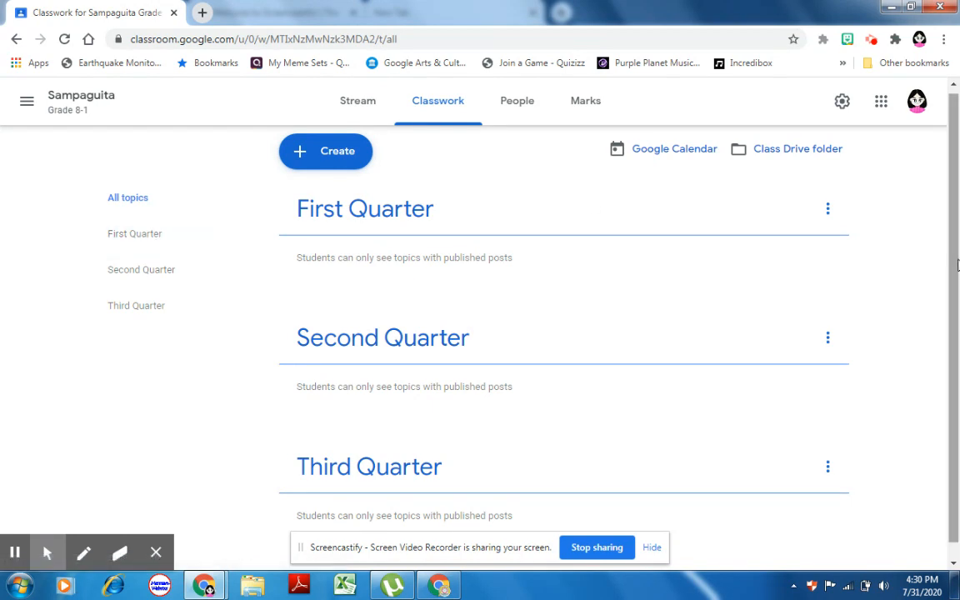
- Create a new classwork material titled "Plate Tectonics Module"
{"action": "scroll", "coordinate": [957, 231], "scroll_direction": "up", "scroll_amount": 1}
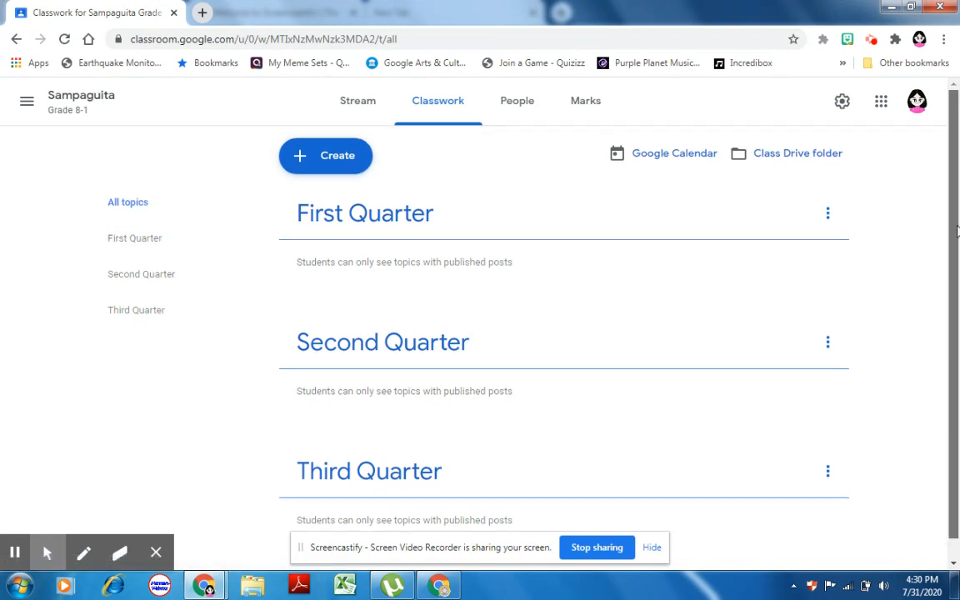
{"action": "left_click", "coordinate": [326, 156]}
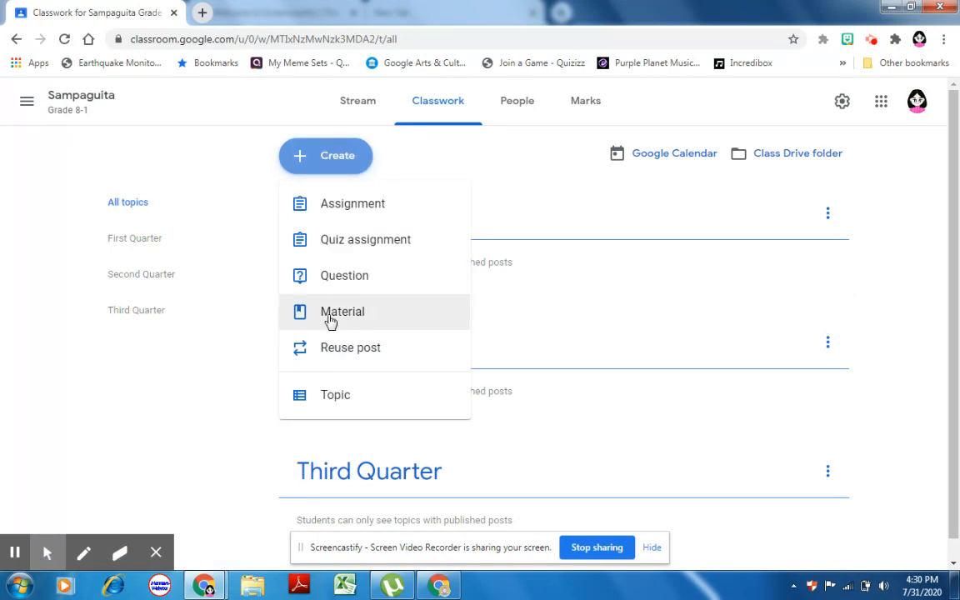
{"action": "left_click", "coordinate": [330, 320]}
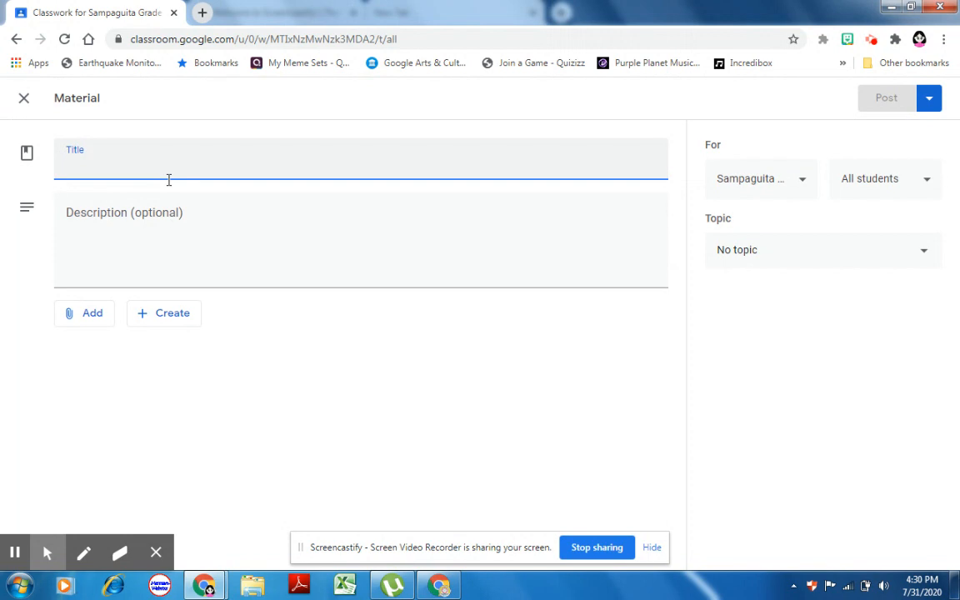
{"action": "type", "text": "Plate TEc"}
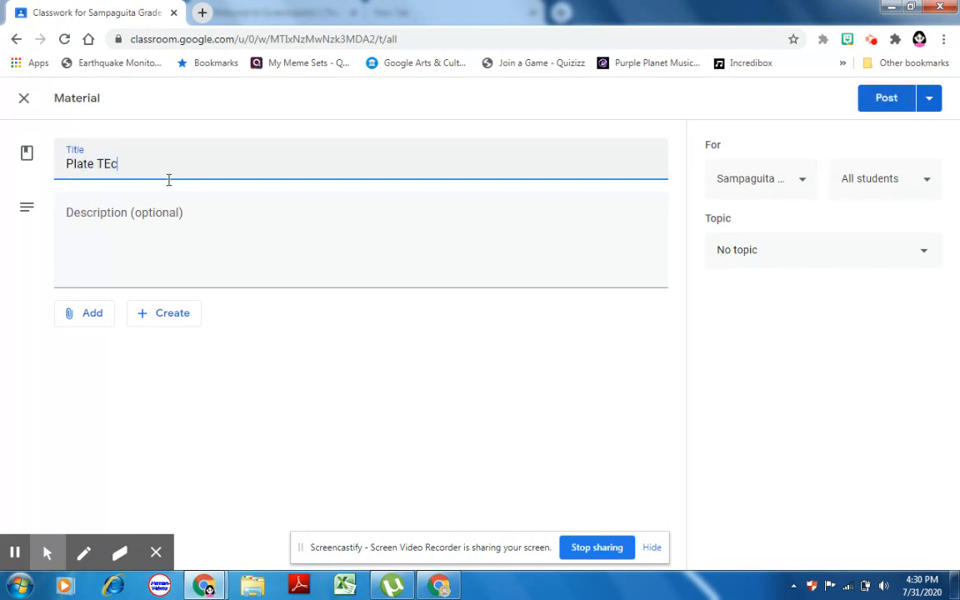
{"action": "type", "text": "ctonics MO"}
{"action": "type", "text": "odule"}
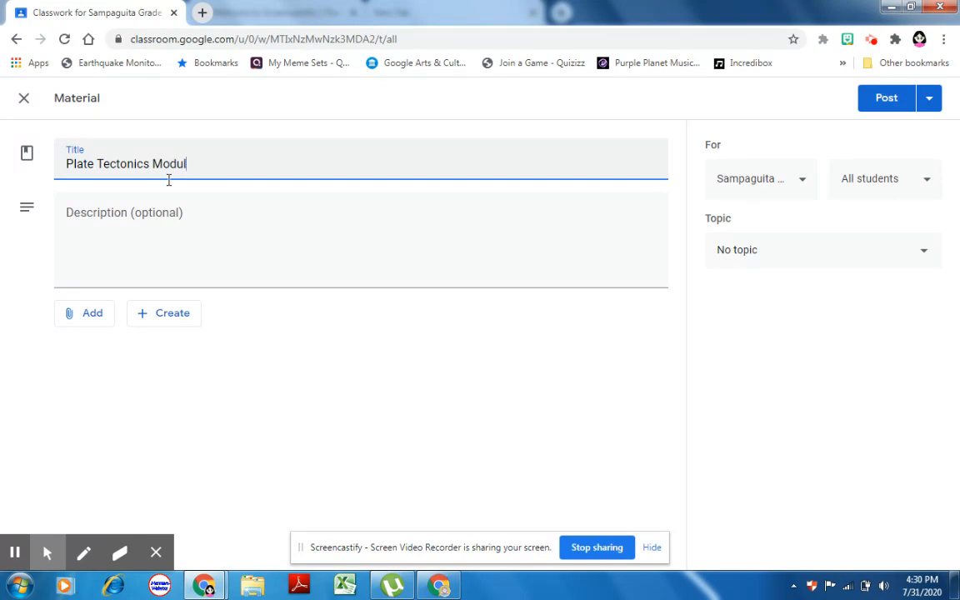
- Enter the material's description as "Please download the module about........"
{"action": "left_click", "coordinate": [107, 228]}
{"action": "type", "text": "Please"}
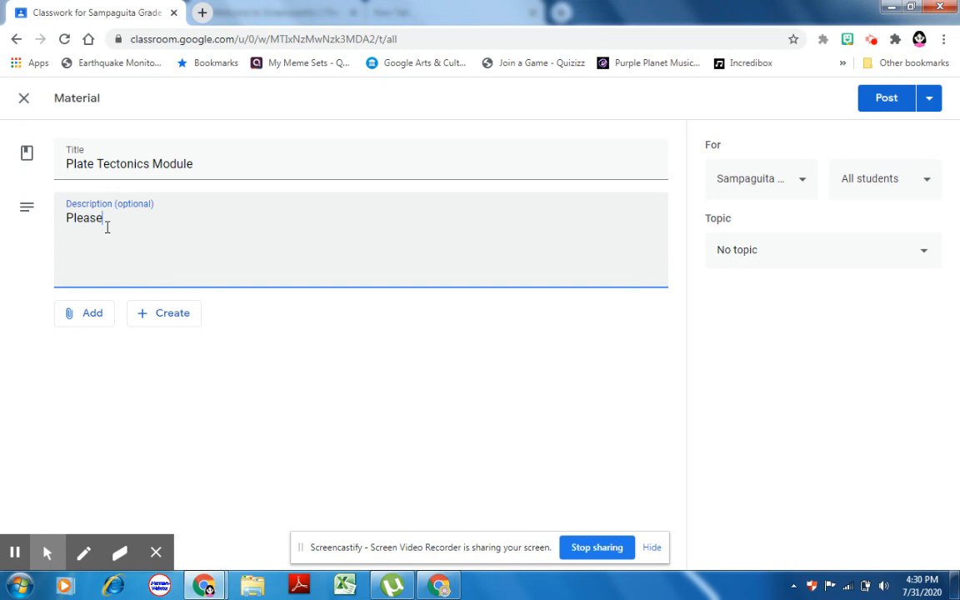
{"action": "type", "text": " download the moduels"}
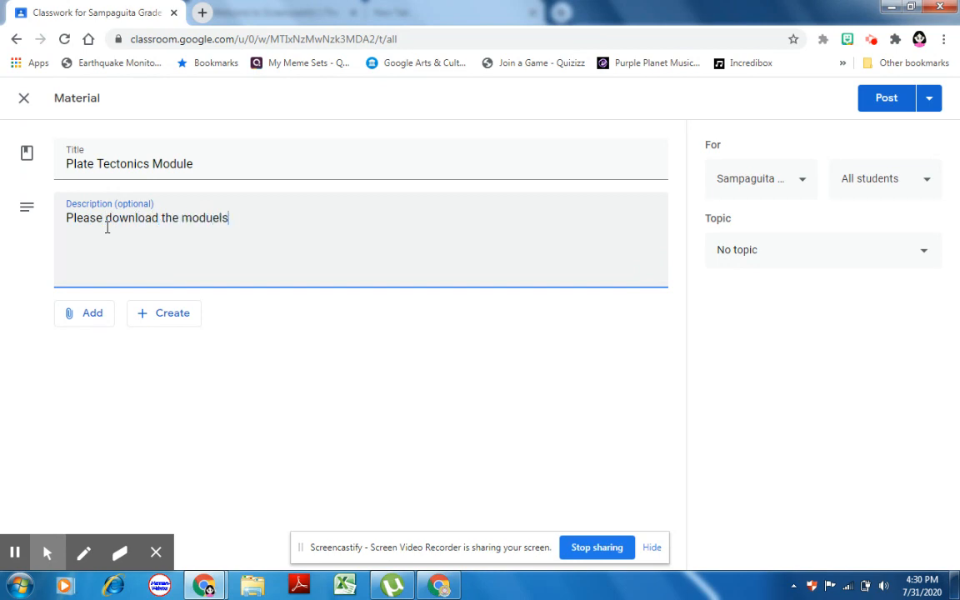
{"action": "key", "text": "BackSpace"}
{"action": "key", "text": "BackSpace"}
{"action": "key", "text": "BackSpace"}
{"action": "type", "text": "les a"}
{"action": "key", "text": "BackSpace"}
{"action": "key", "text": "BackSpace"}
{"action": "key", "text": "BackSpace"}
{"action": "type", "text": "about........"}
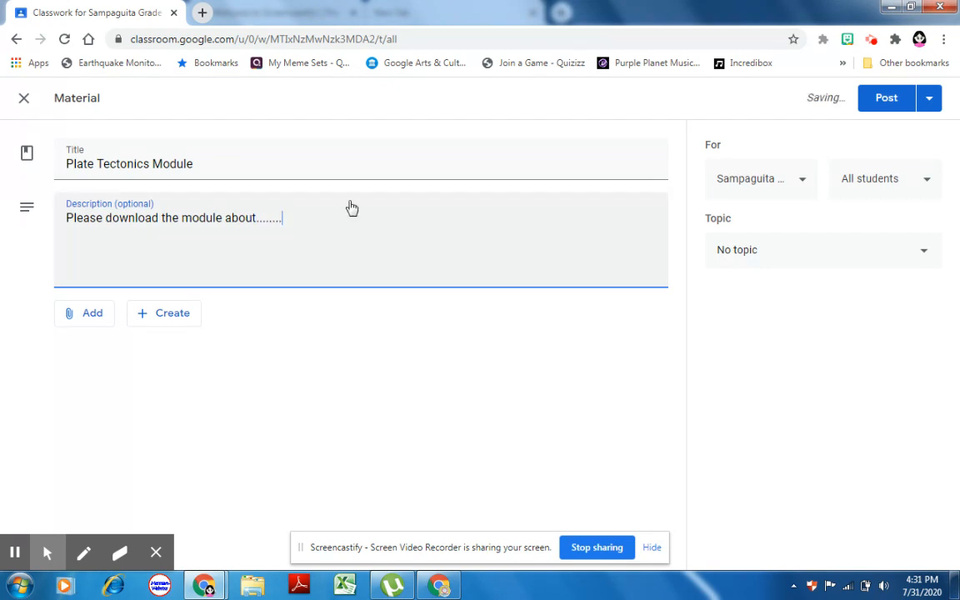
- Upload the desktop PDF Science-CG_with-tagged-sci-equipment_revised and attach it to the Plate Tectonics Module material
{"action": "left_click", "coordinate": [86, 320]}
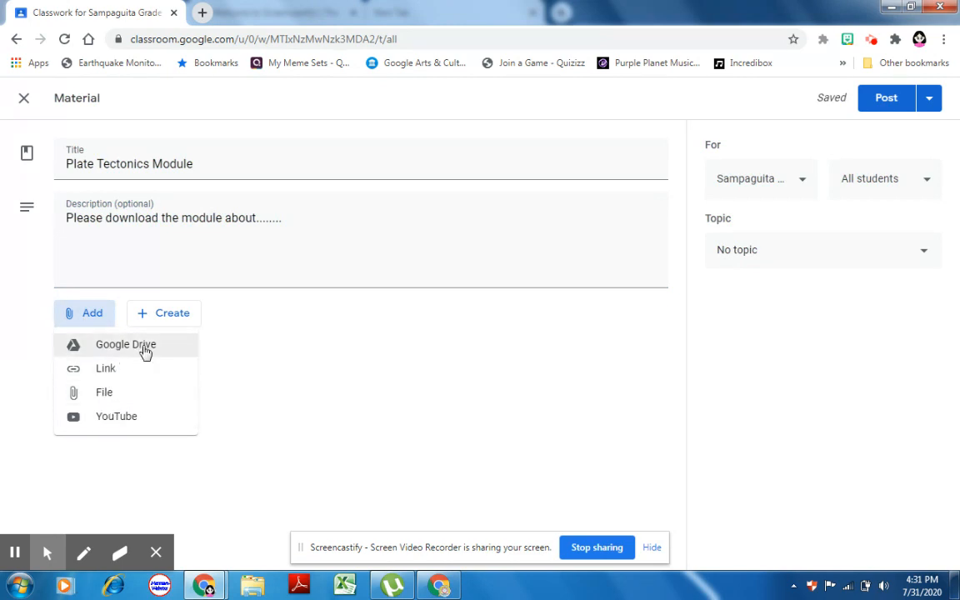
{"action": "left_click", "coordinate": [112, 402]}
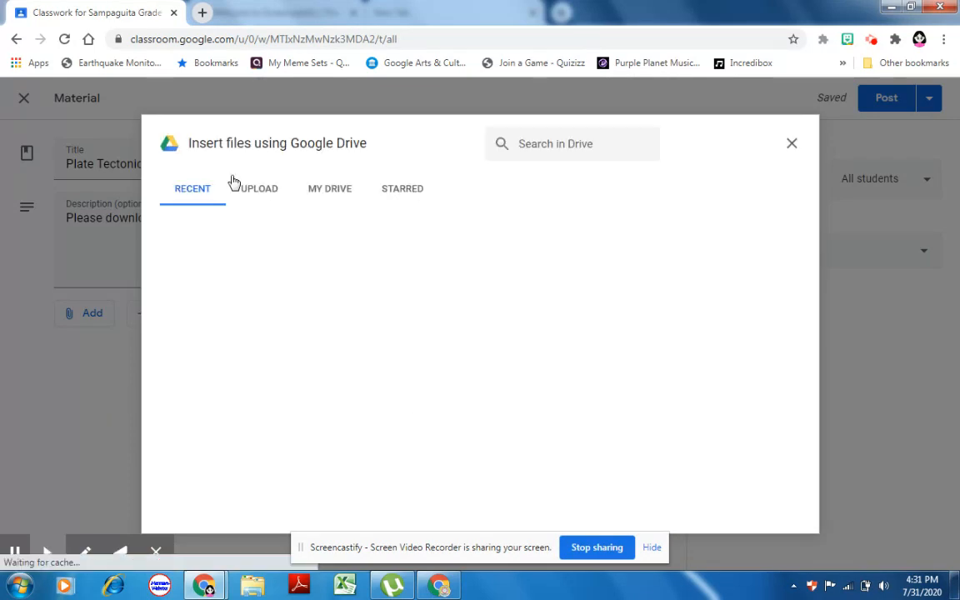
{"action": "left_click", "coordinate": [254, 192]}
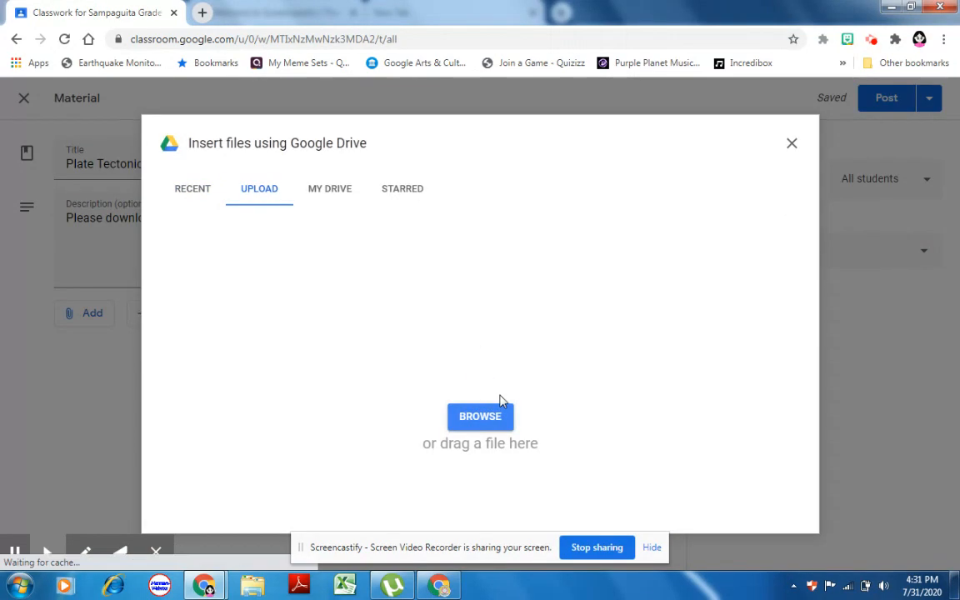
{"action": "left_click", "coordinate": [460, 421]}
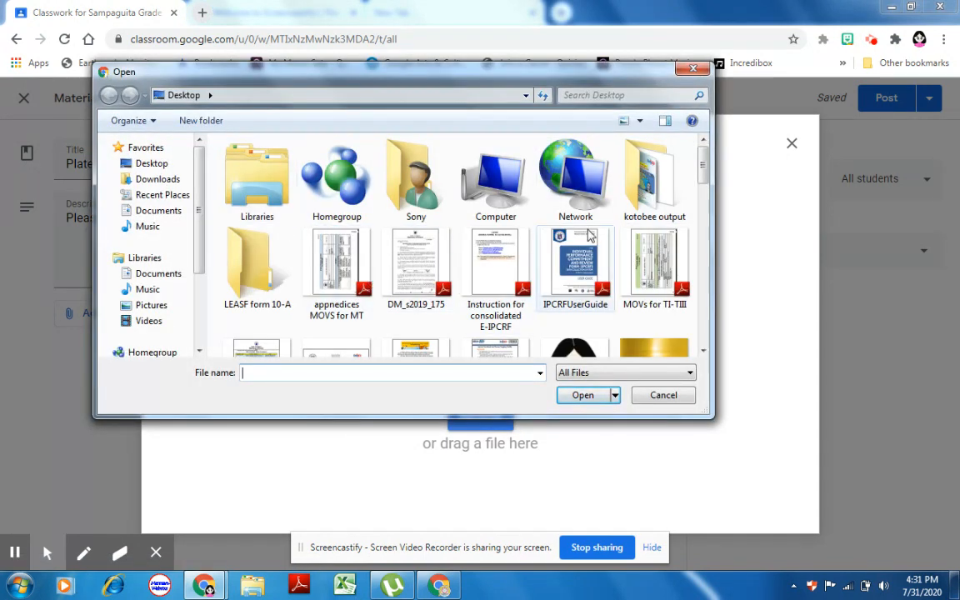
{"action": "left_click_drag", "start_coordinate": [703, 170], "coordinate": [703, 204]}
{"action": "left_click", "coordinate": [345, 210]}
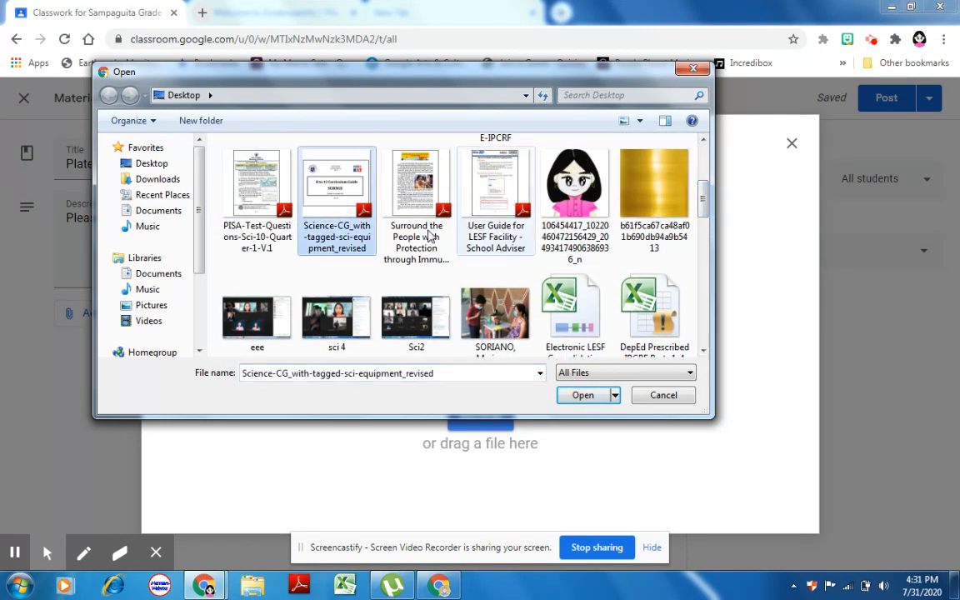
{"action": "left_click", "coordinate": [585, 396]}
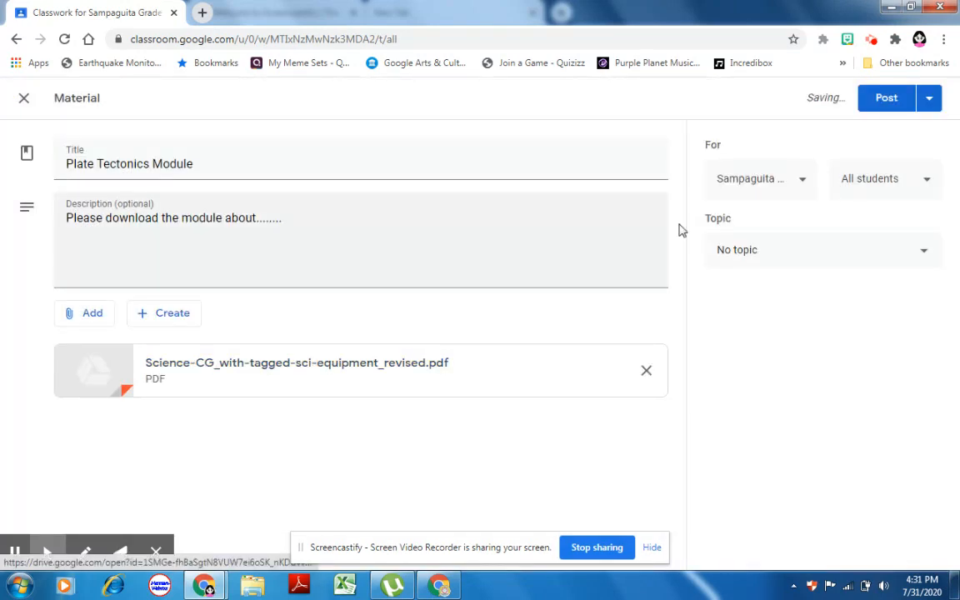
- Review which classes and students the material can be assigned to, leaving the audience selection as it is
{"action": "left_click", "coordinate": [804, 182]}
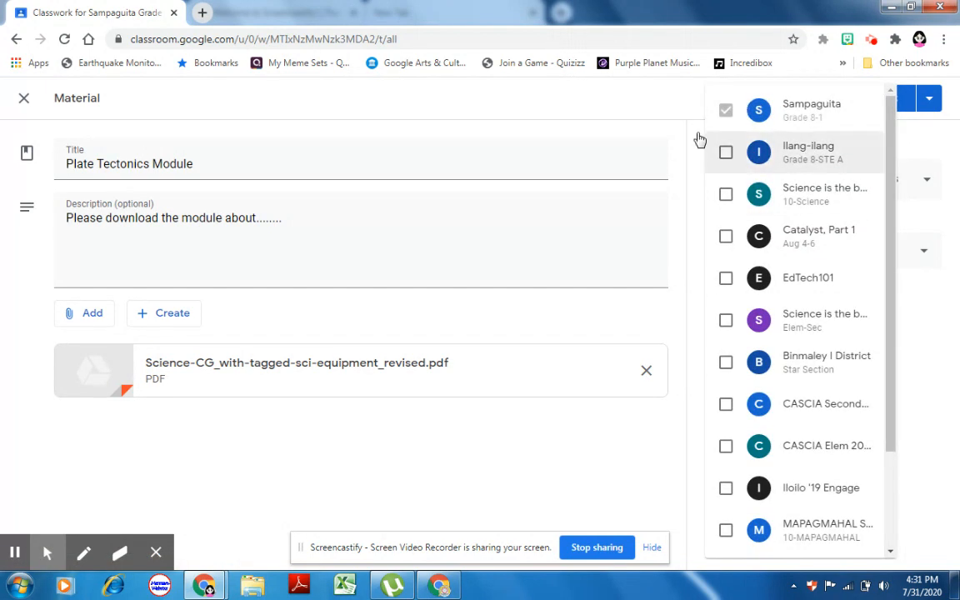
{"action": "left_click", "coordinate": [681, 109]}
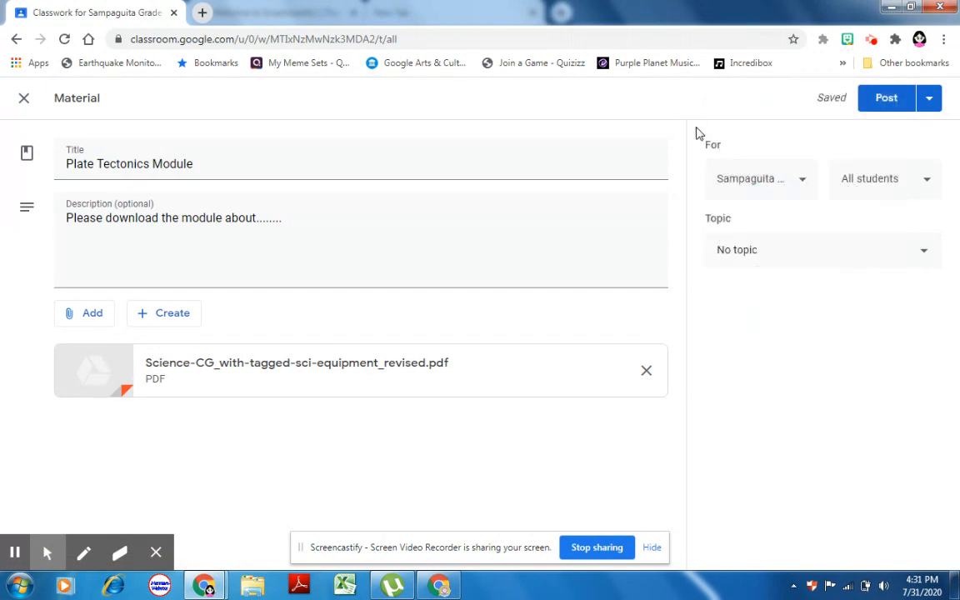
{"action": "left_click", "coordinate": [917, 190]}
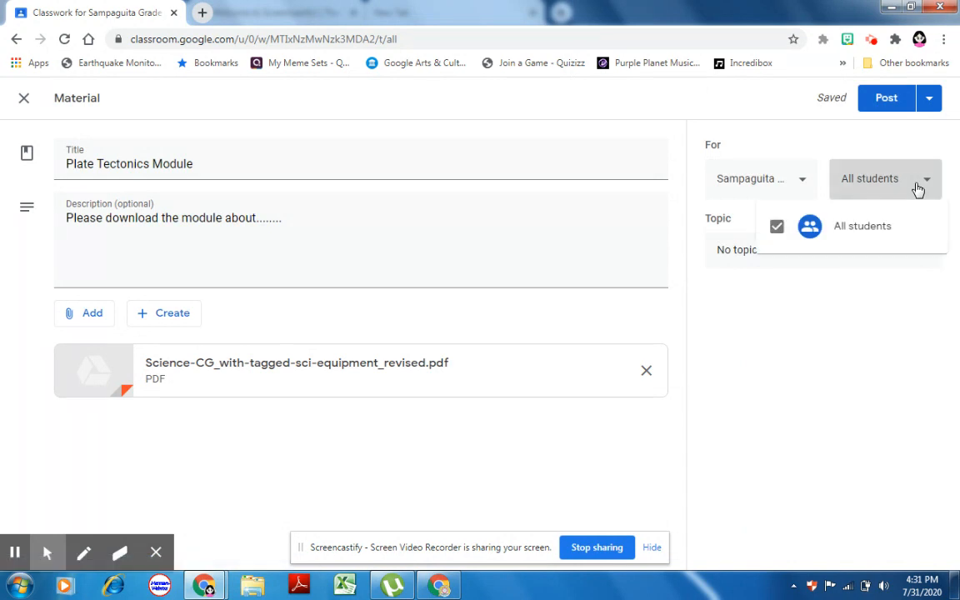
{"action": "left_click", "coordinate": [917, 189]}
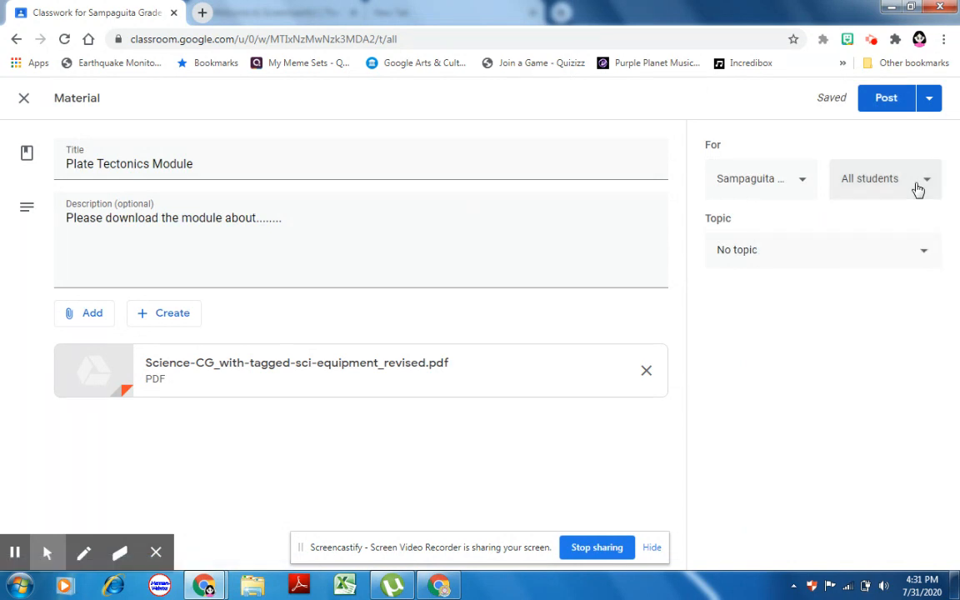
- Assign the Plate Tectonics Module material to the First Quarter topic and post it to the class
{"action": "left_click", "coordinate": [895, 263]}
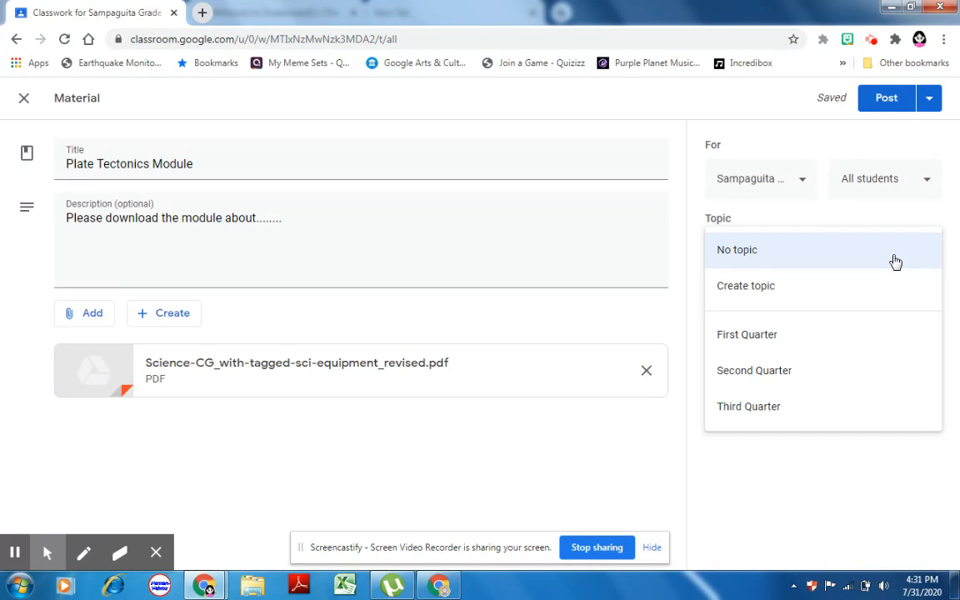
{"action": "left_click", "coordinate": [789, 335]}
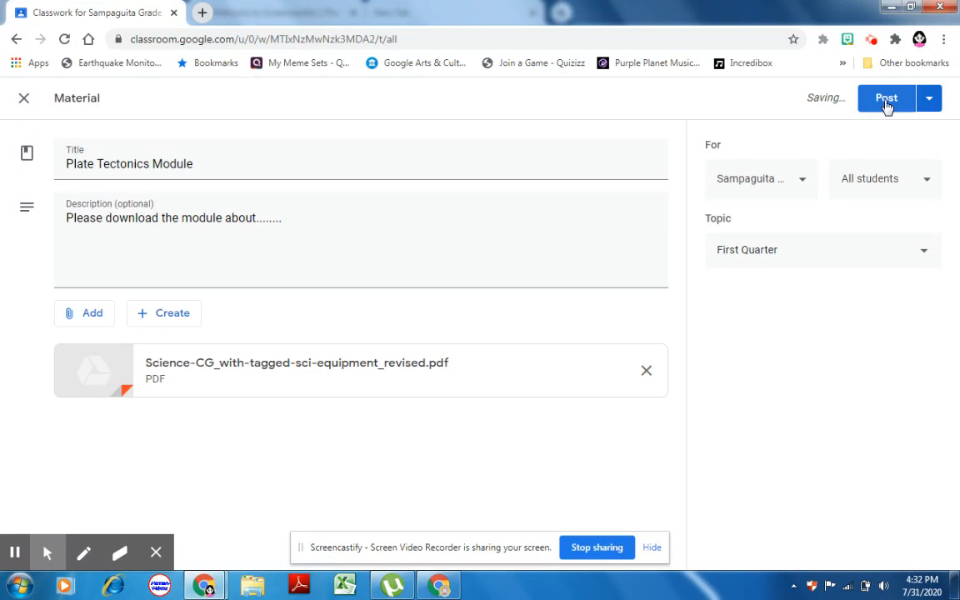
{"action": "left_click", "coordinate": [928, 109]}
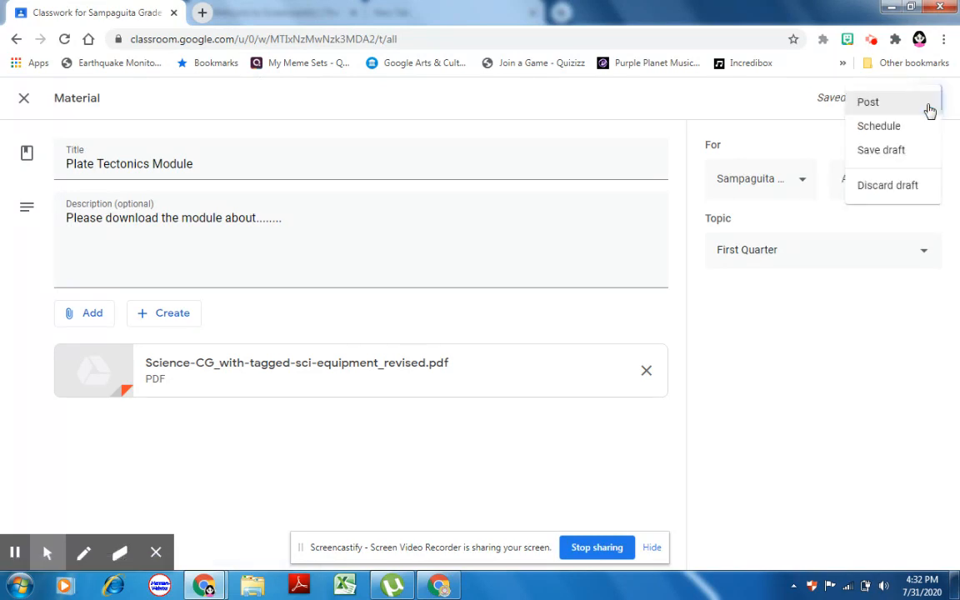
{"action": "left_click", "coordinate": [869, 105]}
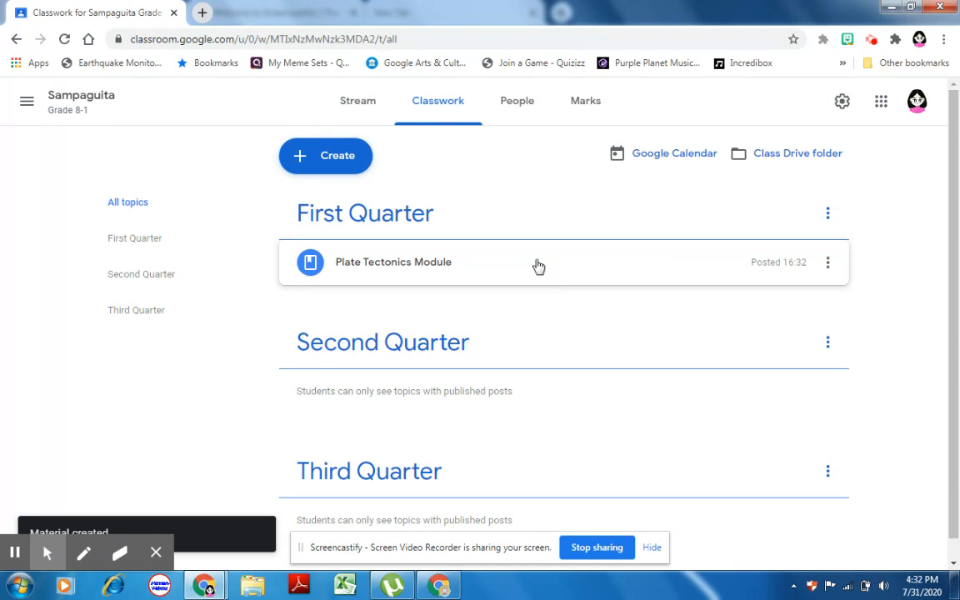
- Open the choices for creating another classwork item
{"action": "left_click", "coordinate": [337, 165]}
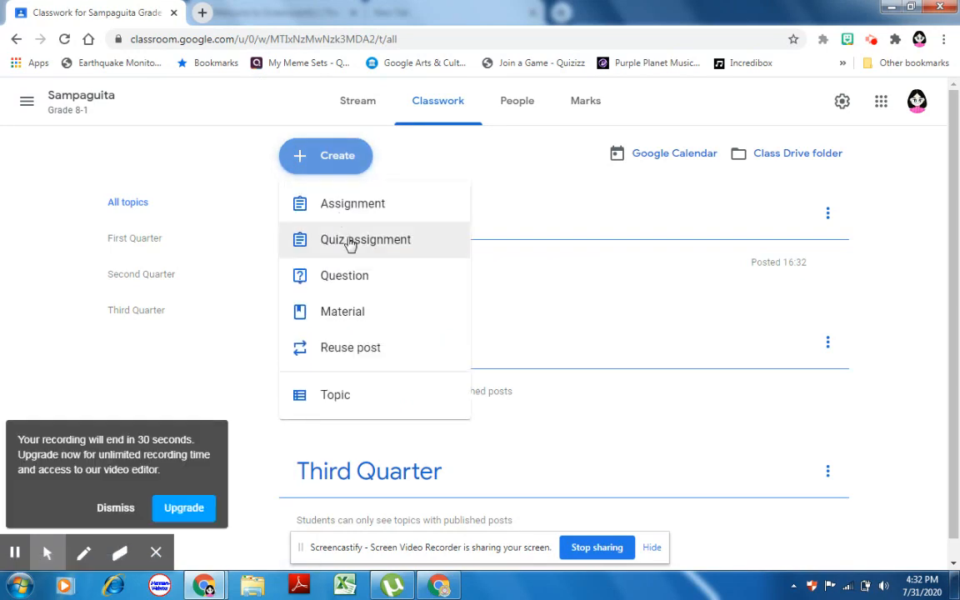